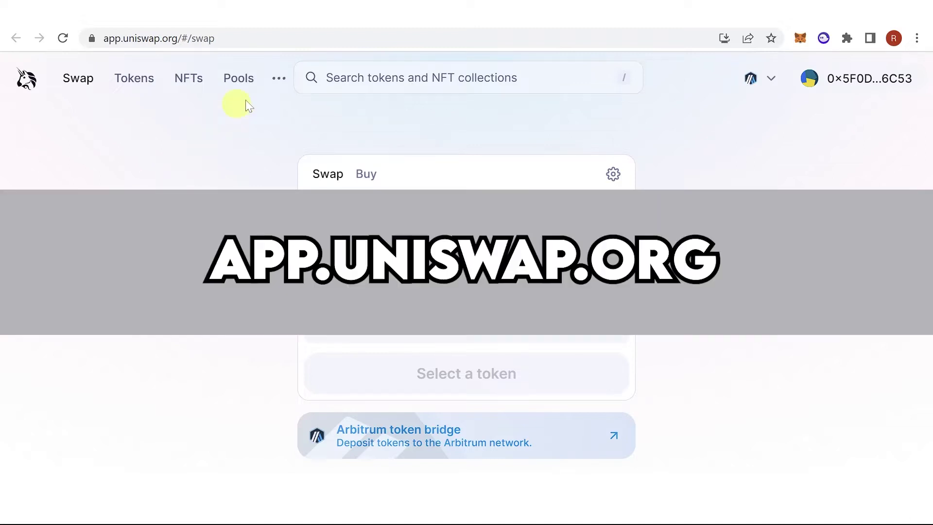
Check the connected wallet summary and keep Arbitrum as the network
left_click(883, 81)
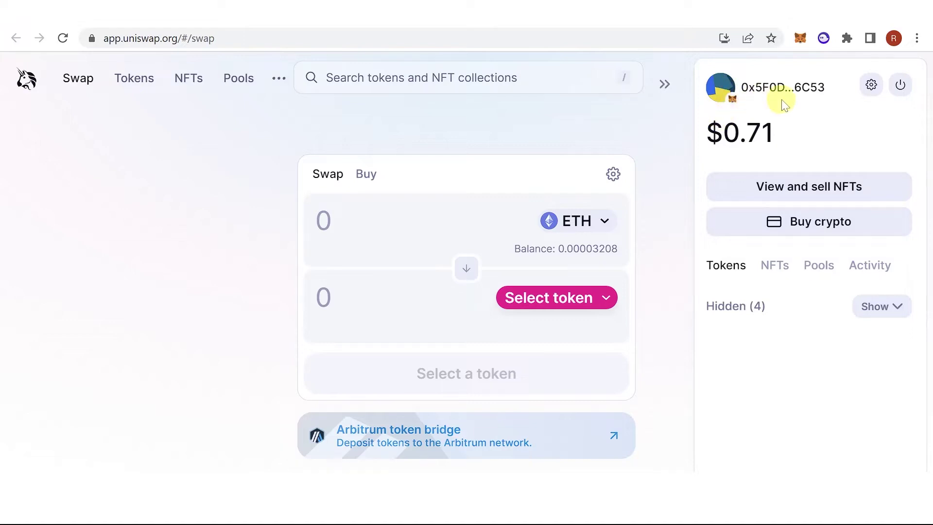
left_click(665, 85)
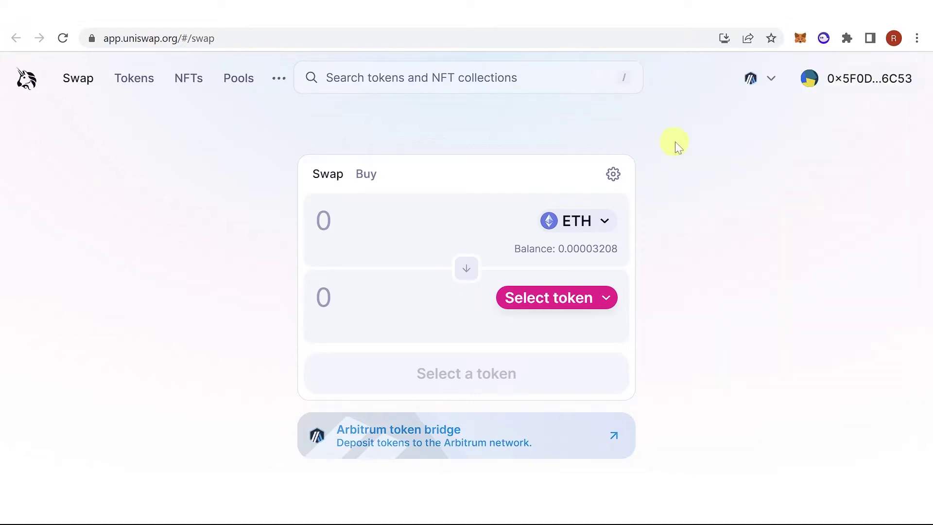
left_click(748, 81)
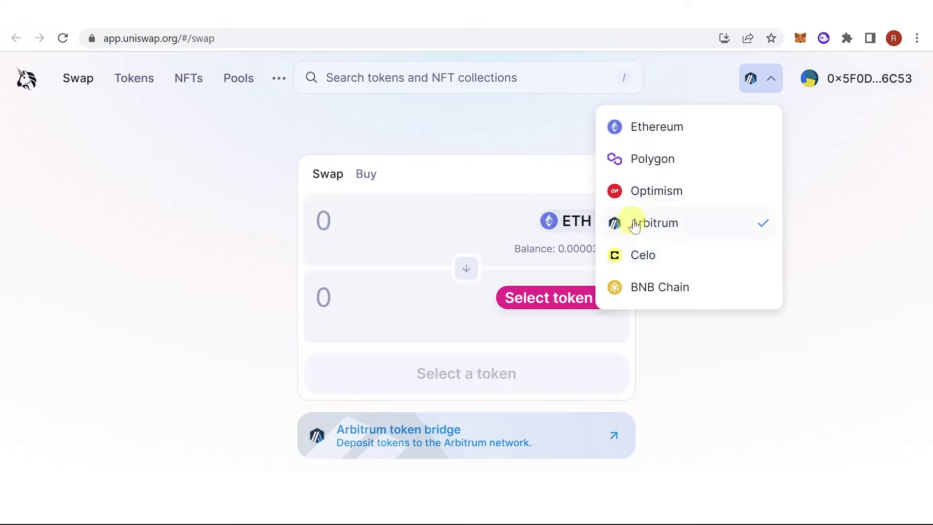
left_click(857, 219)
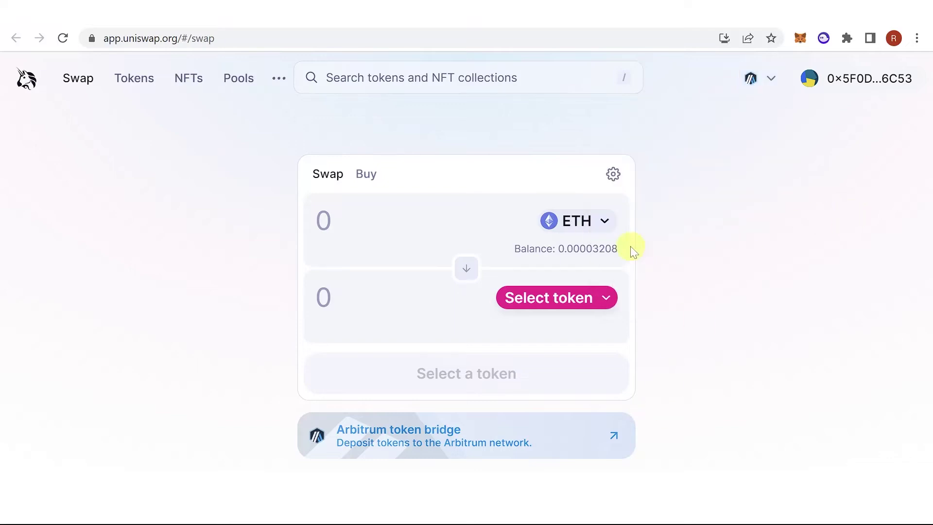
Set Arbitrum (ARB) as the token to receive and keep ETH as the token to pay
left_click(550, 297)
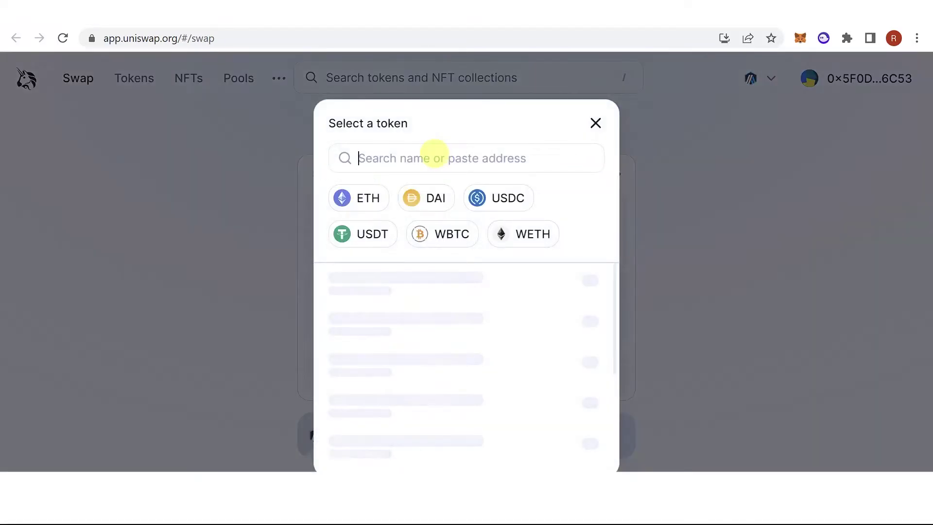
type("arb")
key("BackSpace")
key("BackSpace")
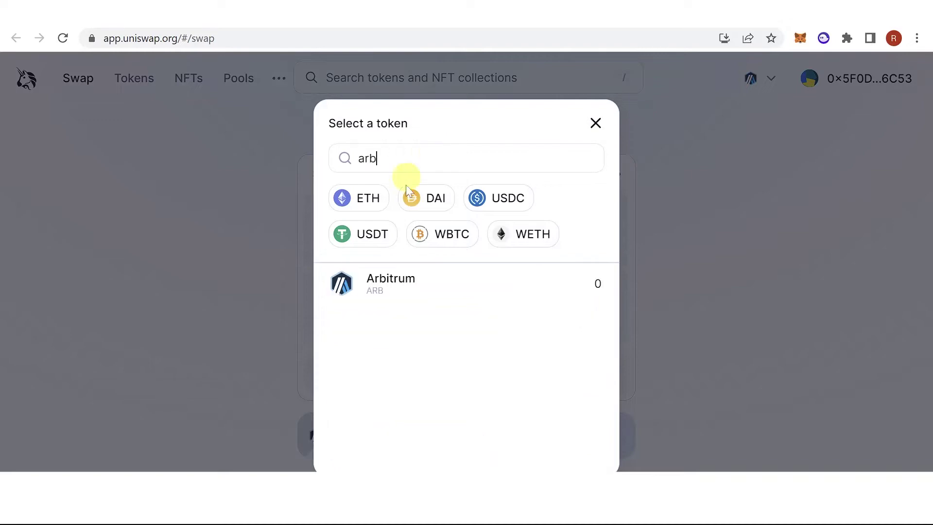
left_click(449, 289)
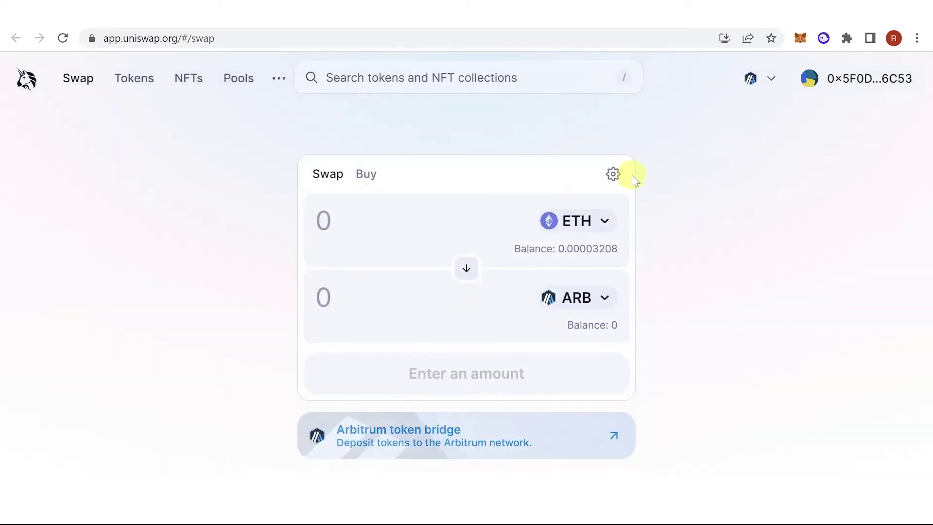
left_click(567, 221)
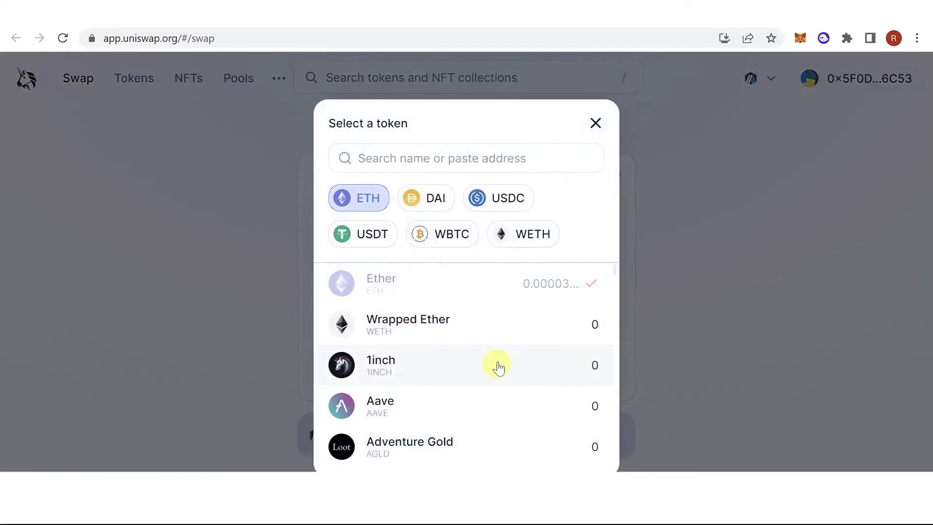
scroll(442, 312, "down", 1)
scroll(506, 384, "down", 2)
scroll(488, 329, "up", 2)
scroll(401, 357, "up", 1)
left_click(233, 318)
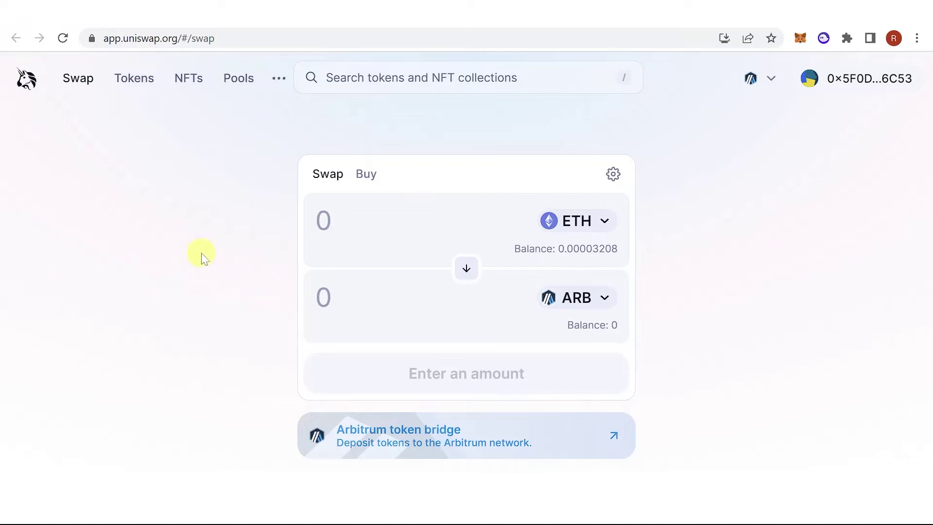
type("1")
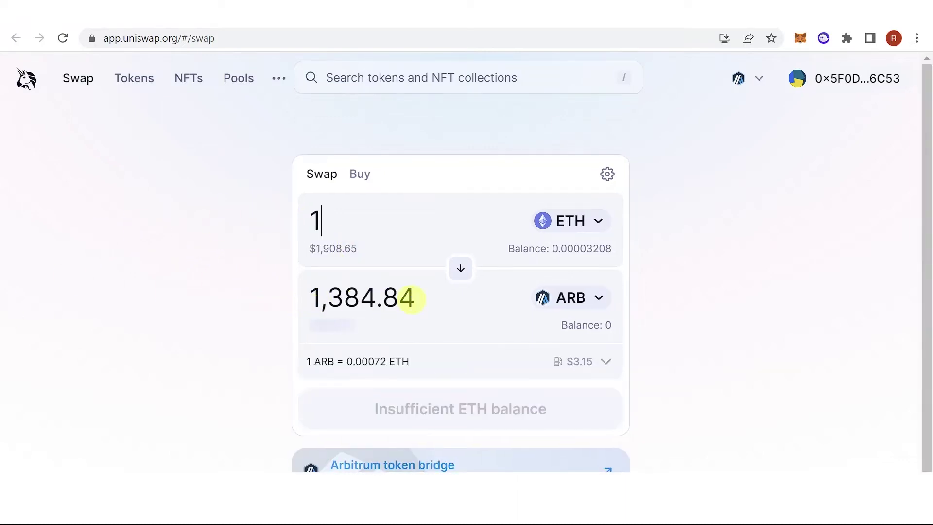
Review the 1,384.84 ARB quote for 1 ETH, then start a custom token import in MetaMask
left_click_drag(426, 299, 308, 297)
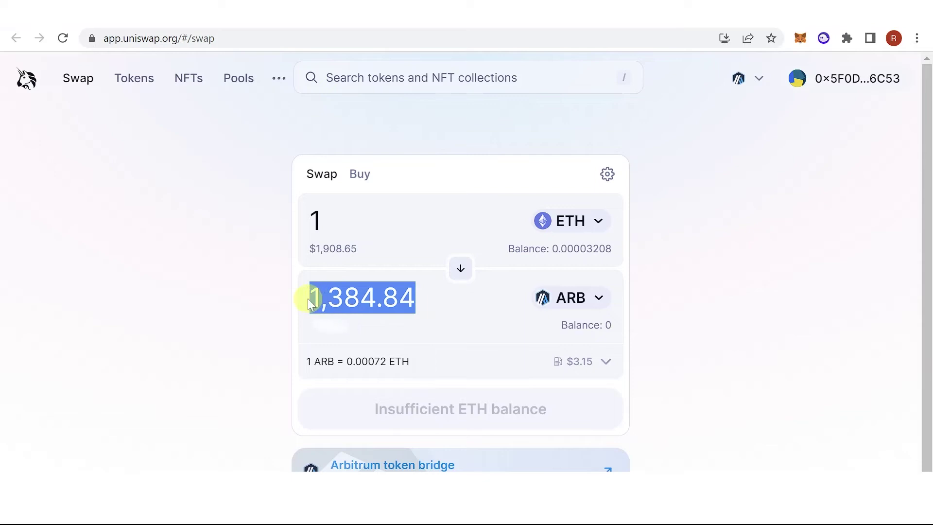
left_click(214, 297)
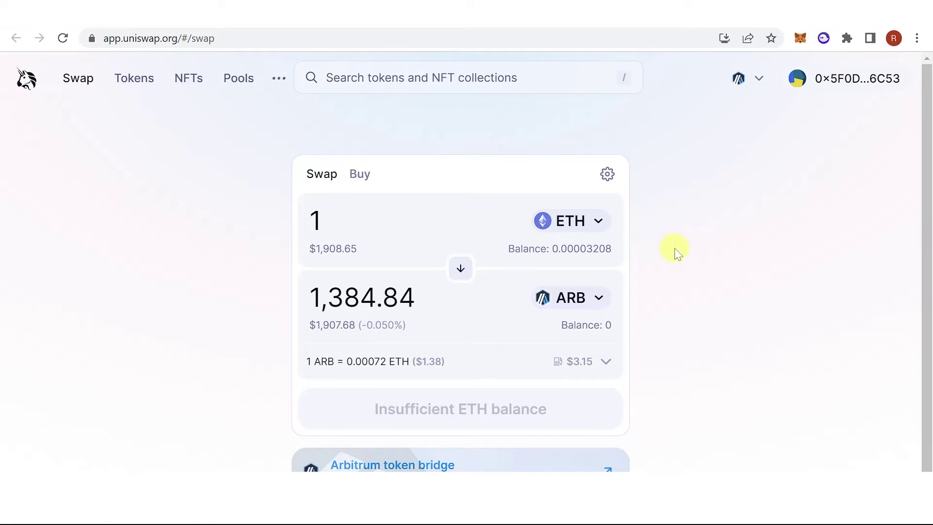
left_click(799, 40)
scroll(685, 320, "down", 1)
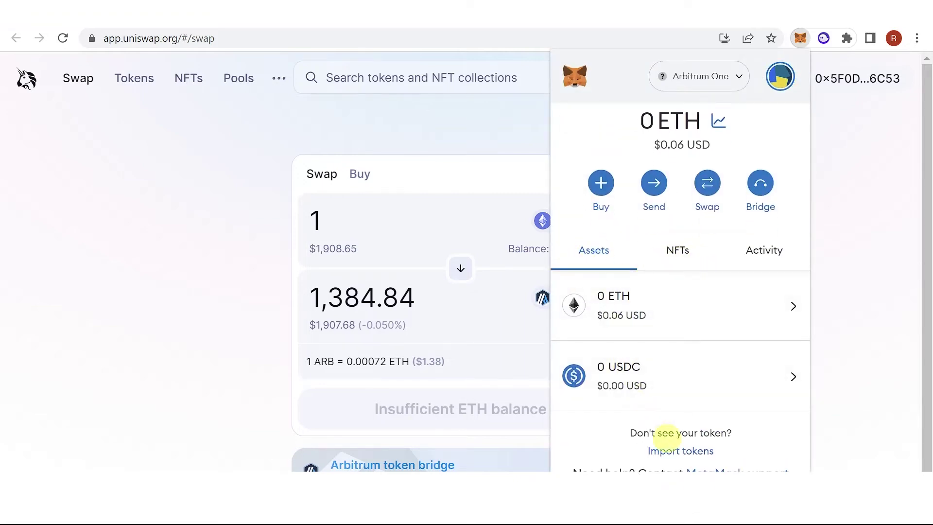
left_click(677, 450)
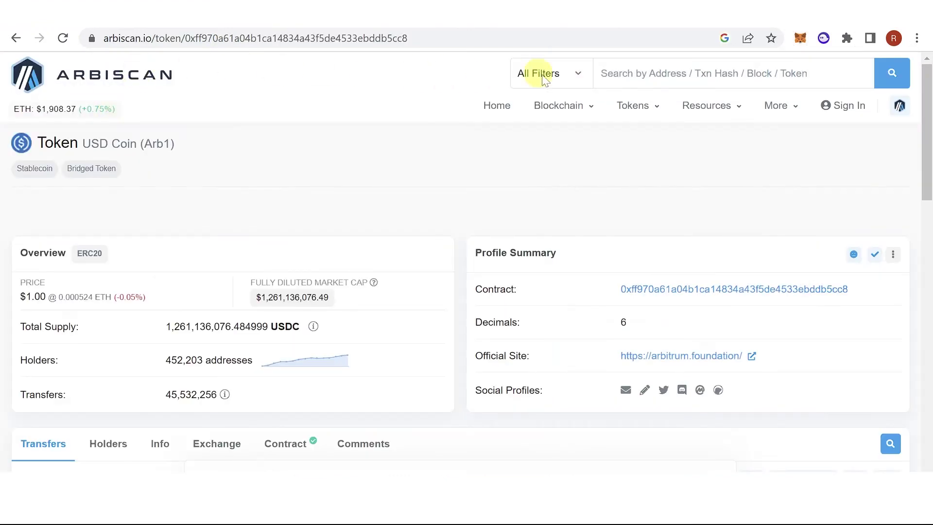
Find the Arbitrum (ARB) token page on Arbiscan and copy its contract address
left_click(659, 73)
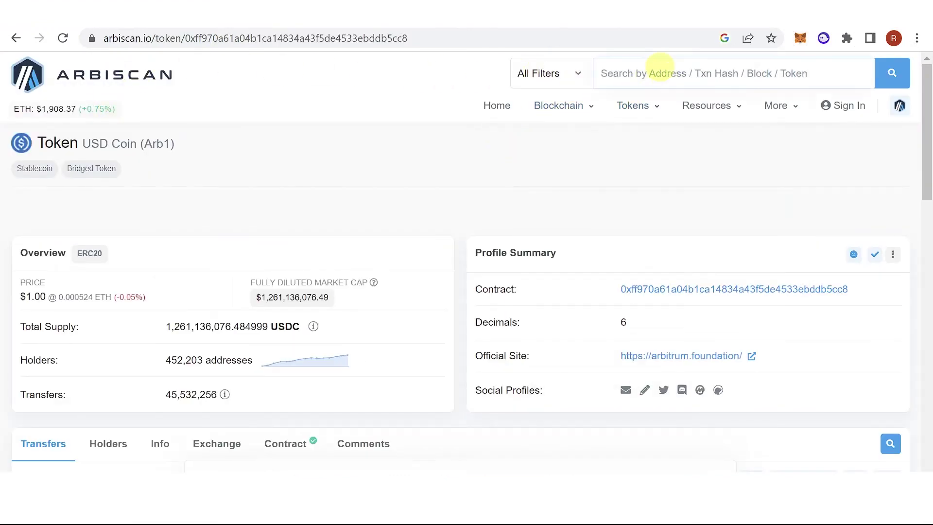
type("arbit")
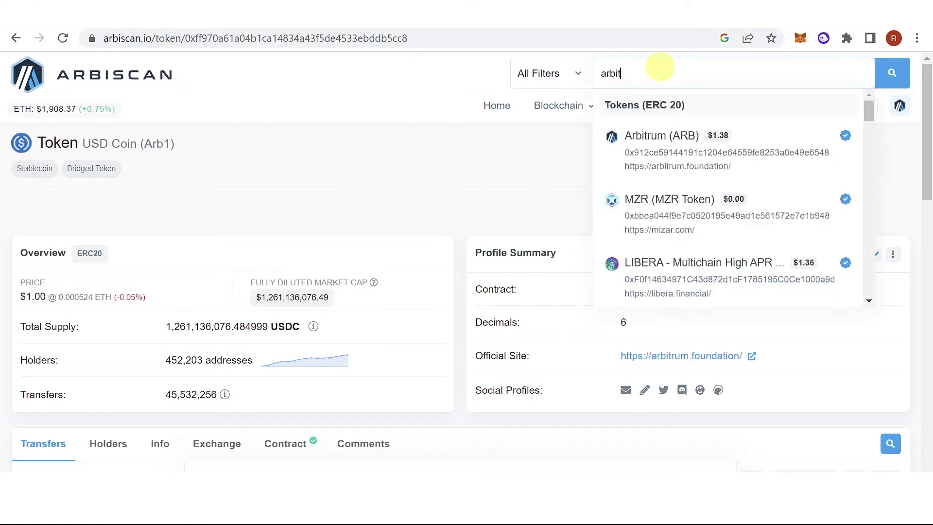
type("rum")
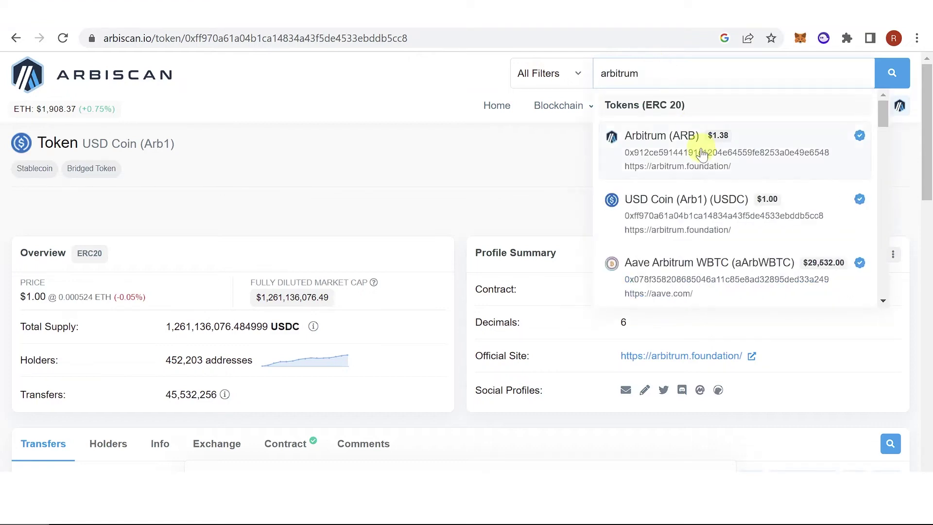
left_click(771, 143)
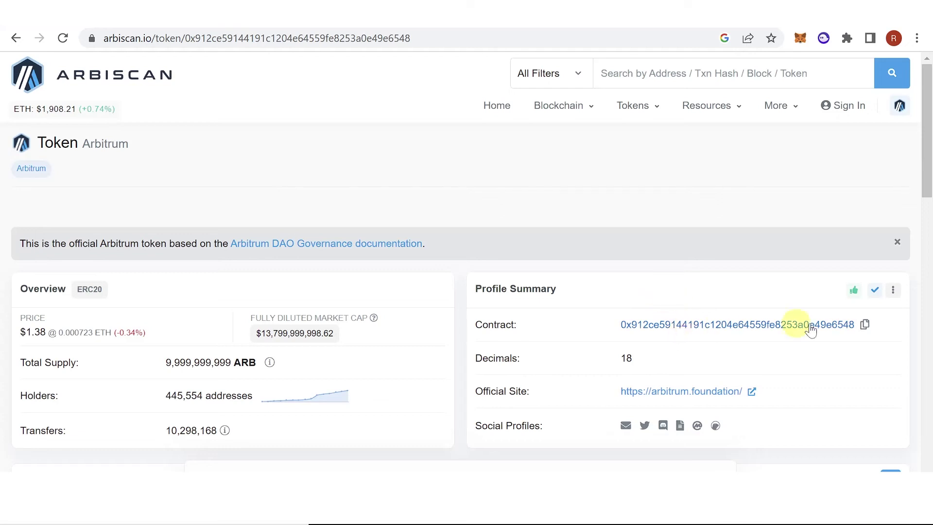
left_click(864, 323)
left_click(800, 37)
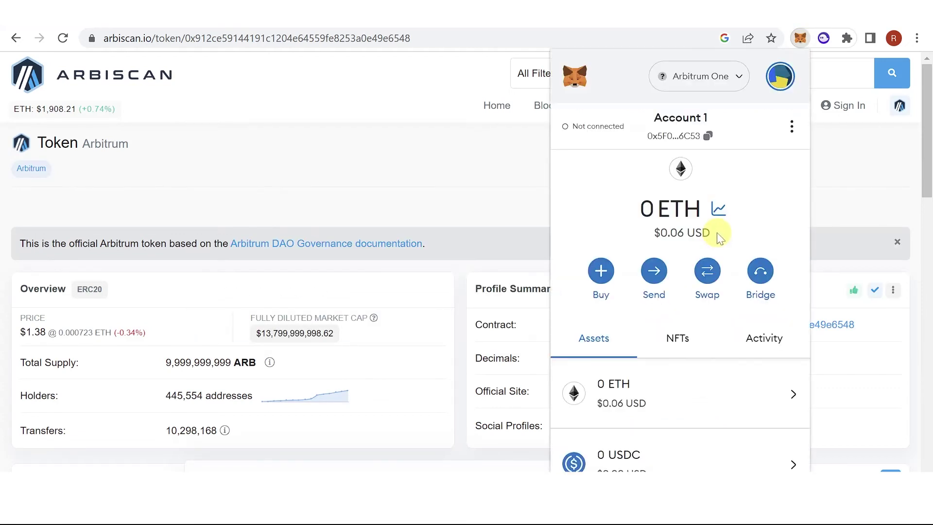
scroll(670, 408, "down", 2)
Paste the ARB contract address into MetaMask's custom token form and import ARB
left_click(677, 442)
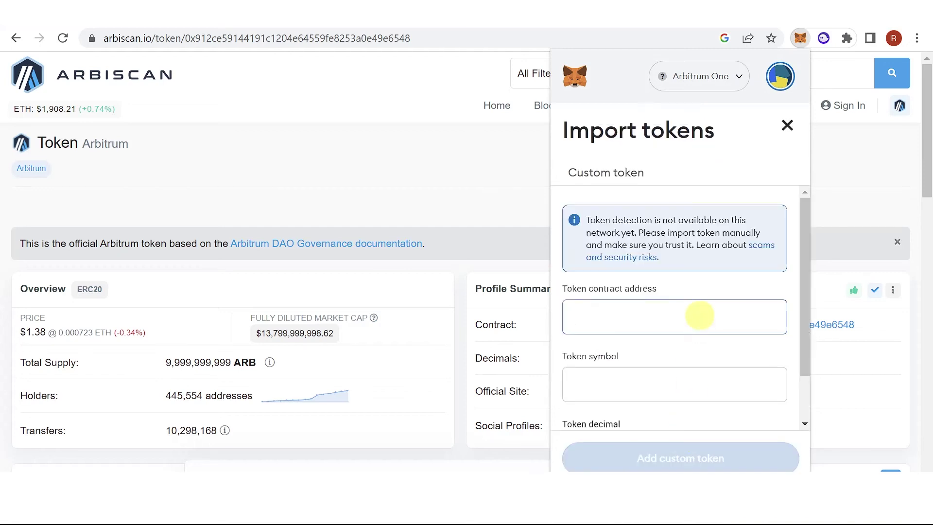
key("ctrl+v")
left_click(719, 289)
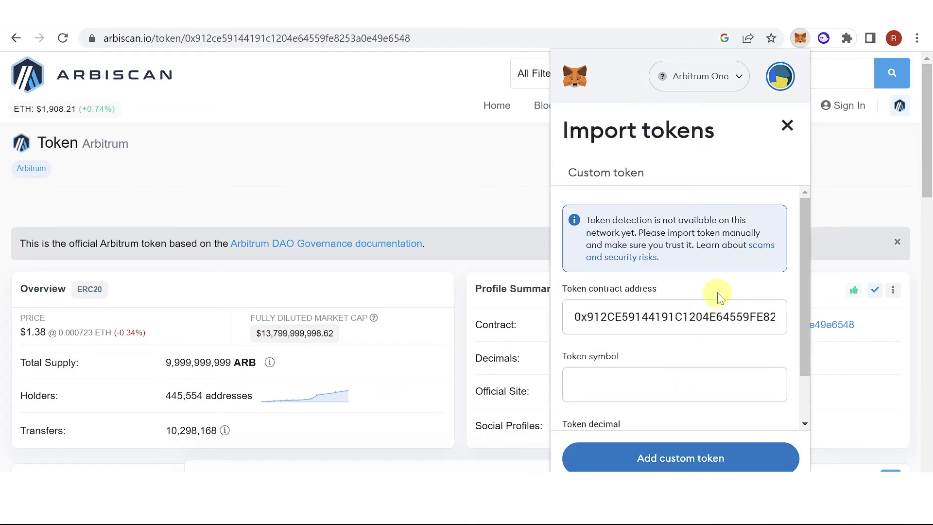
left_click(689, 459)
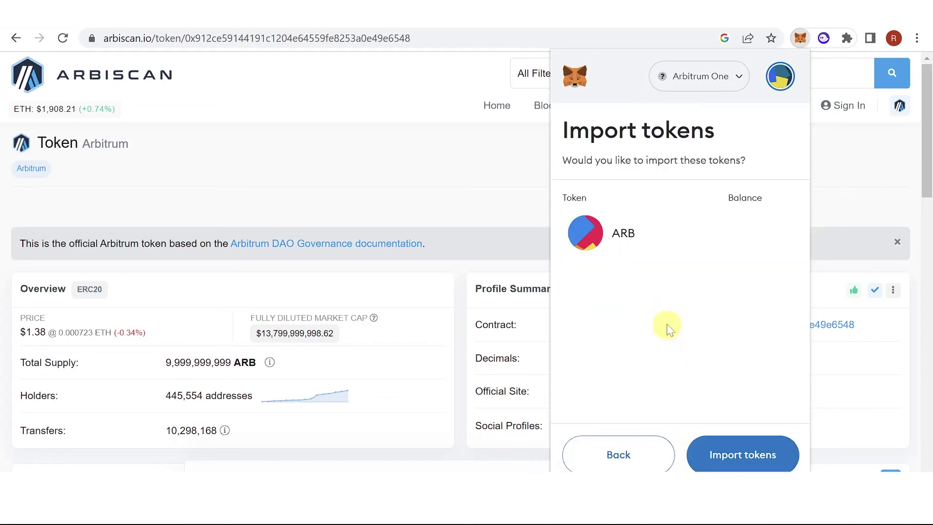
left_click(745, 452)
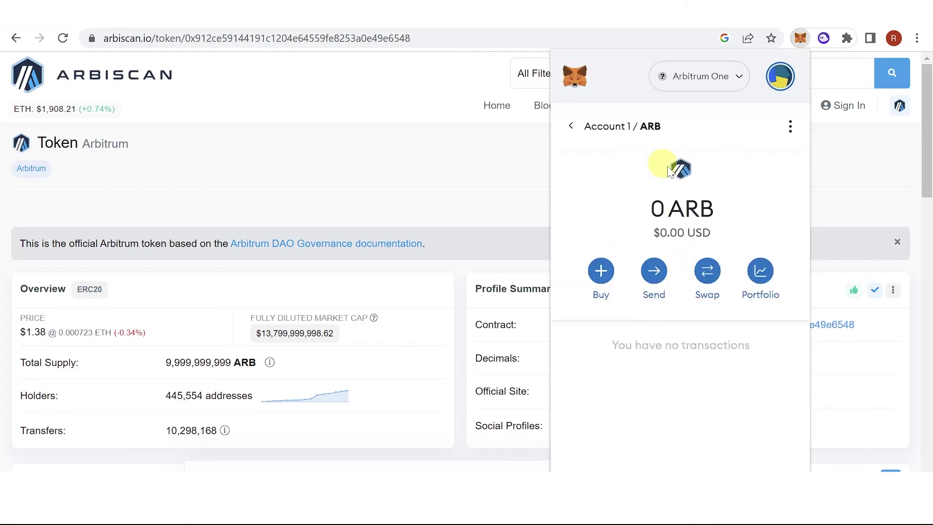